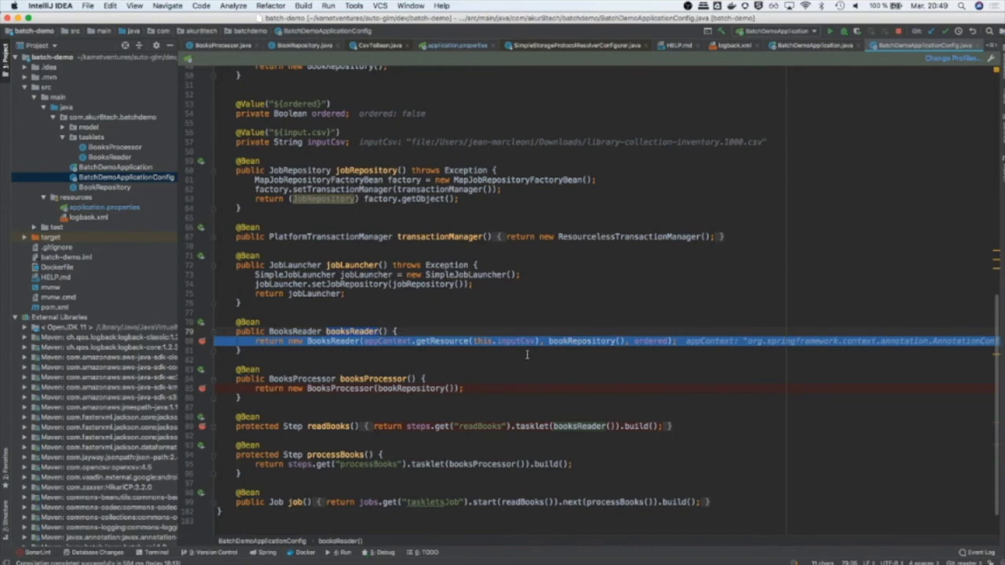
Highlight the booksProcessor reference in the processBooks step definition of the batch configuration class
scroll(416, 388, "down", 3)
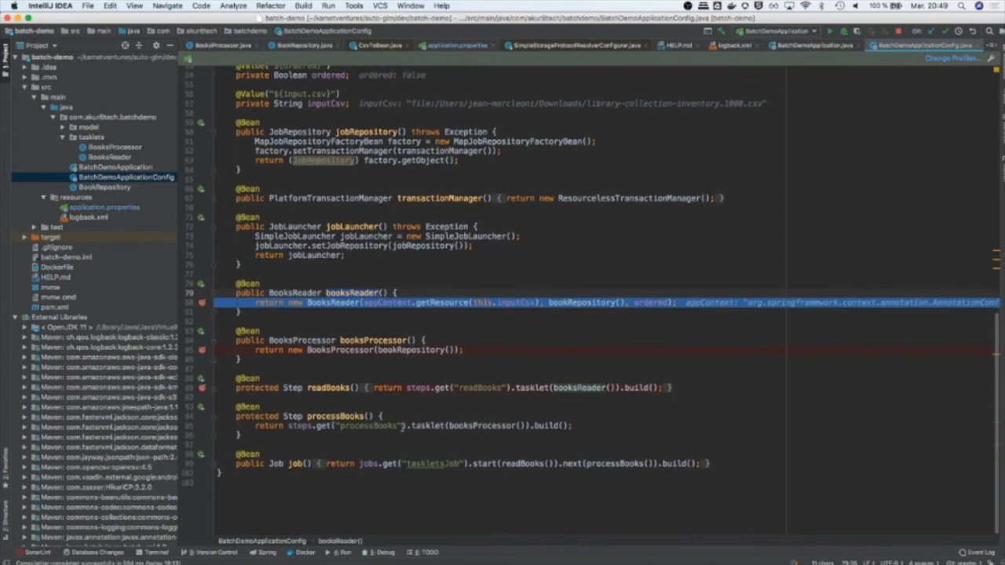
left_click(487, 425)
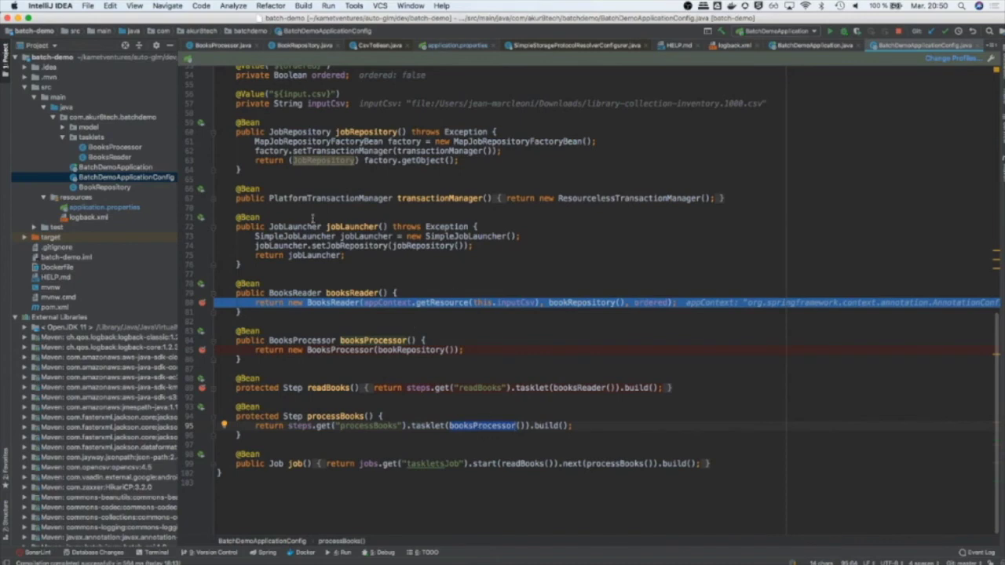
Switch to the Chrome window with the AWS Batch console and reload the expired session to reach the sign-in page
key("super+Tab")
key("super+l")
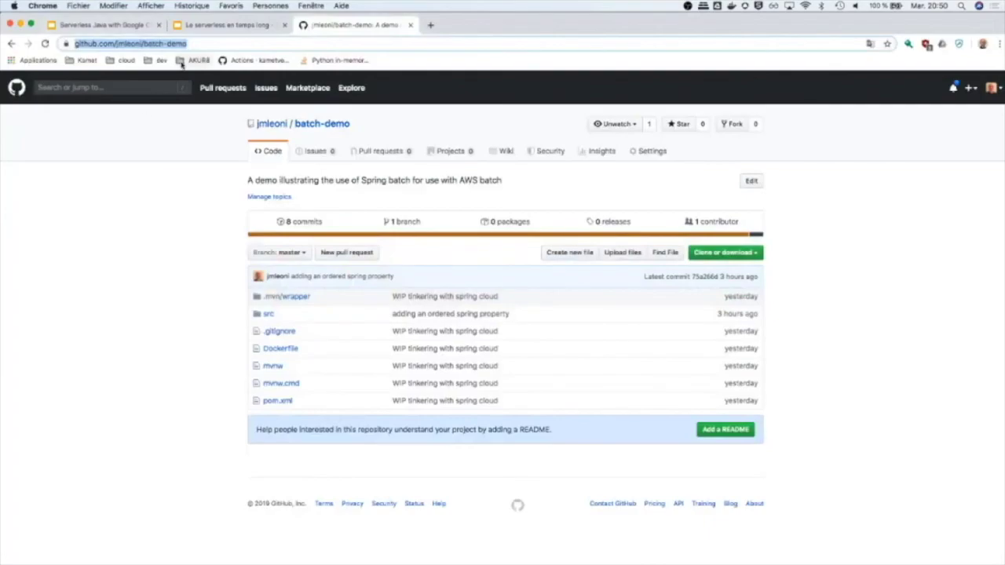
key("super+grave")
left_click(109, 27)
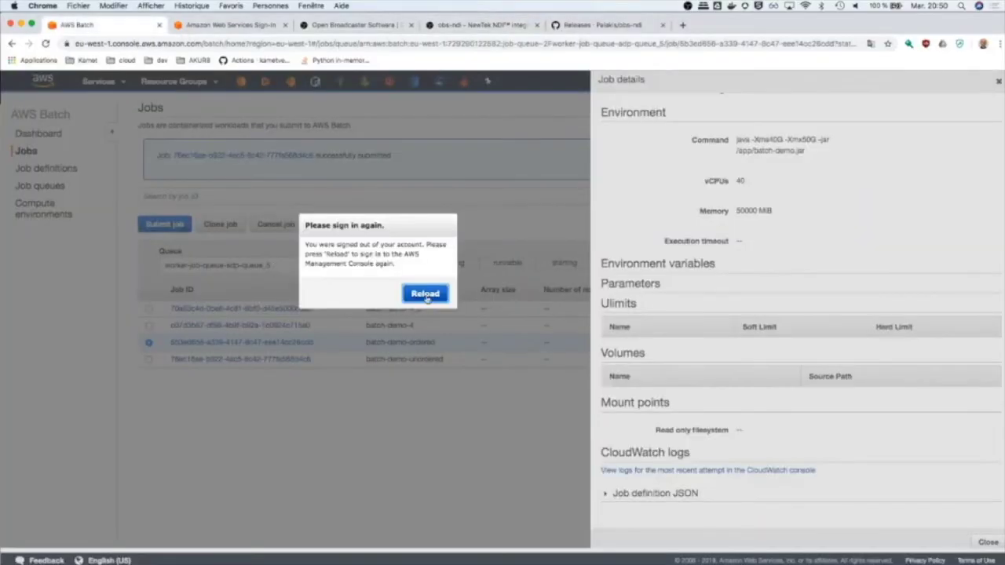
left_click(429, 295)
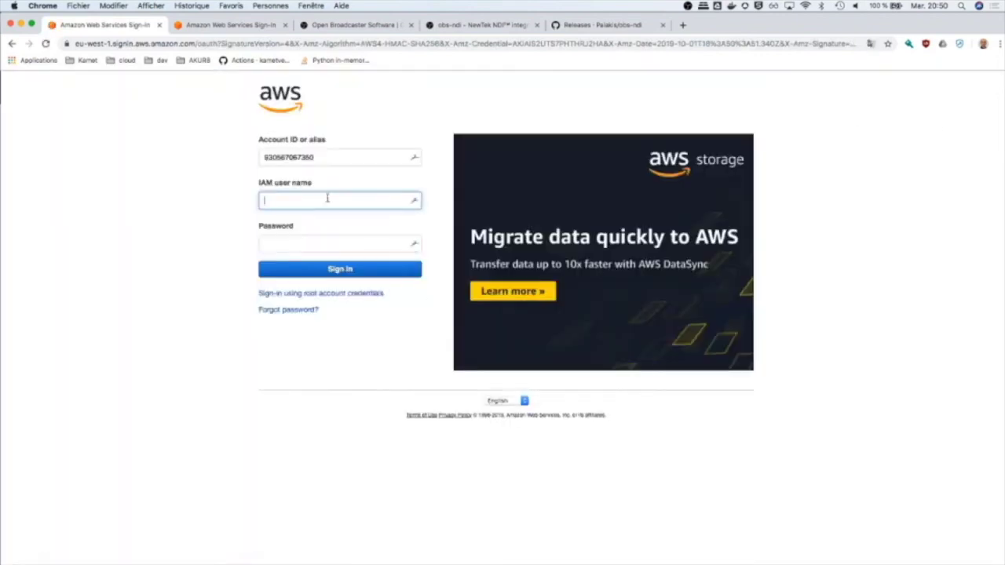
Fill the AWS sign-in form, including the account password, from the saved credentials and submit it
left_click(328, 198)
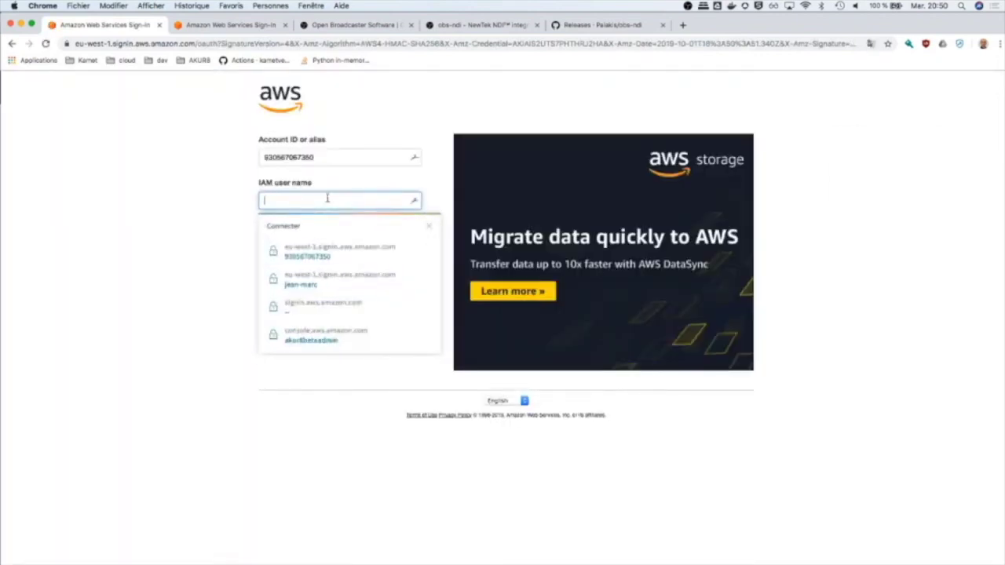
left_click(337, 157)
left_click(325, 210)
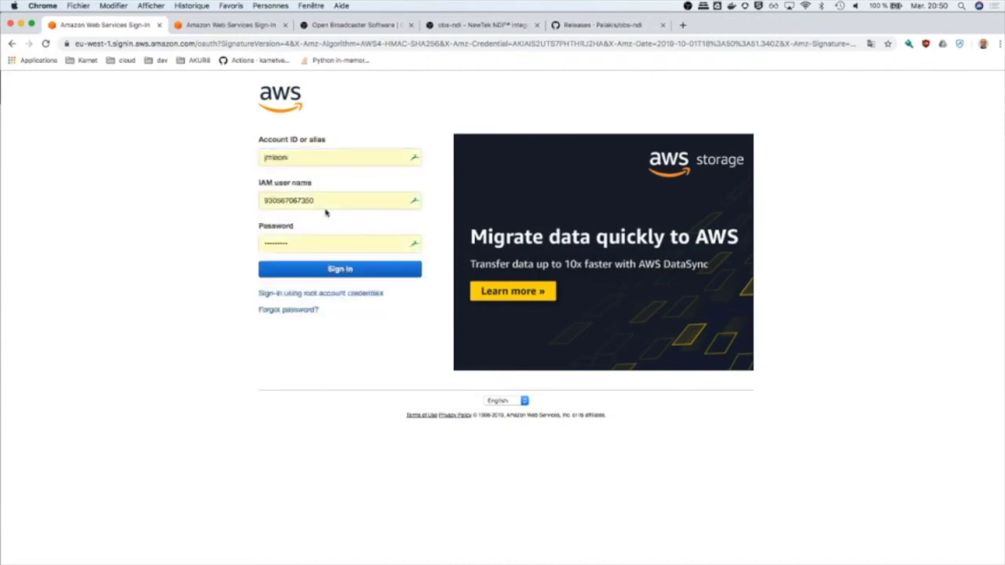
key("Return")
Swap the account ID and IAM user name so each is in its proper field, and submit the sign-in form again
left_click(285, 207)
double_click(285, 208)
key("super+x")
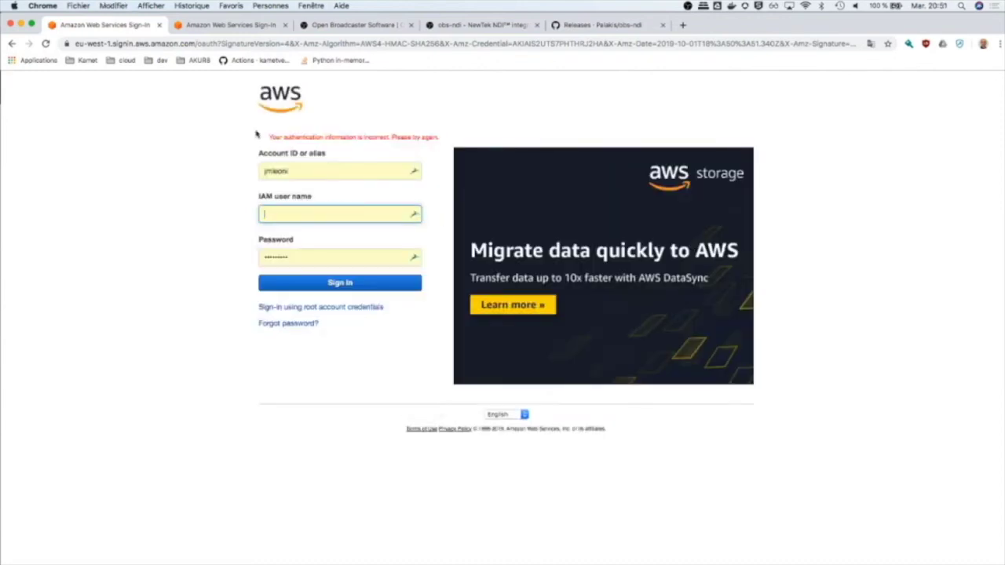
left_click(264, 171)
key("super+v")
key("shift+super+Right")
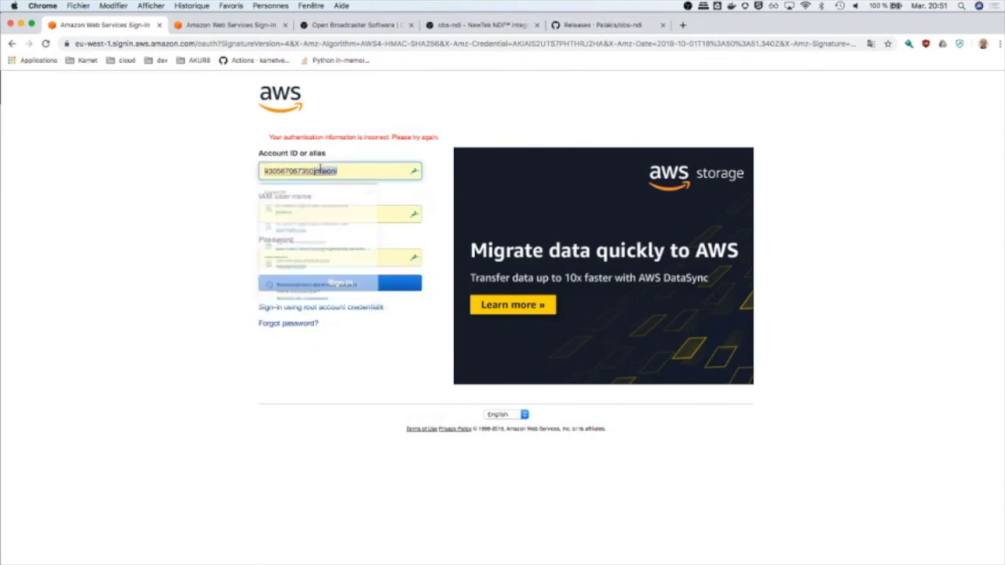
key("super+x")
left_click(320, 214)
key("super+v")
left_click(319, 284)
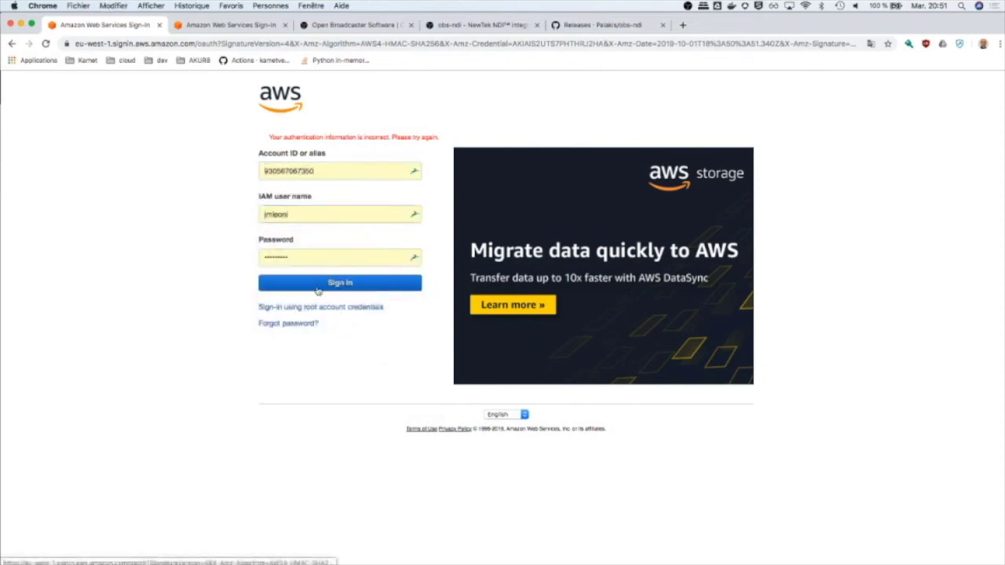
Complete the sign-in with the MFA code and switch to the adp role
left_click(334, 208)
left_click(339, 248)
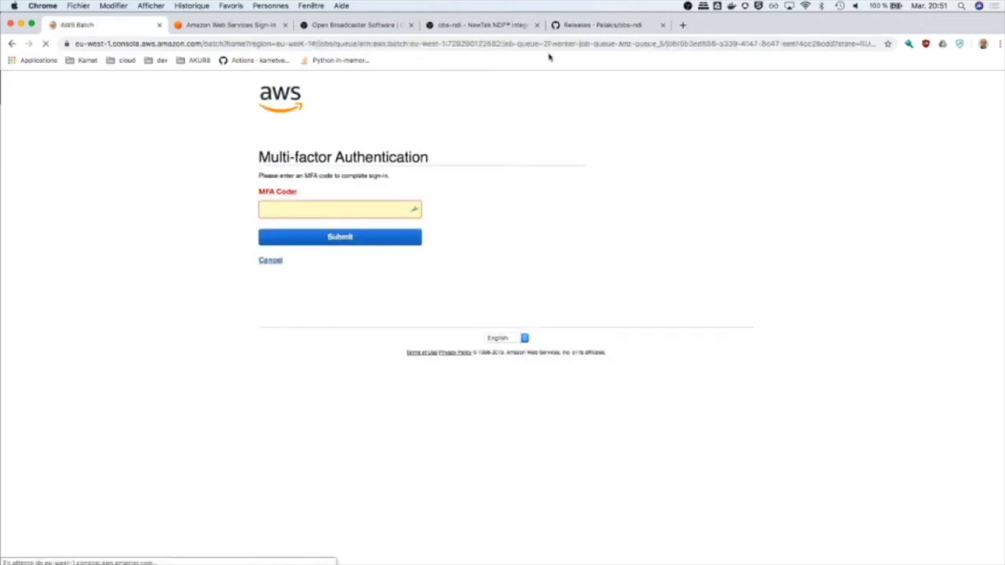
left_click(805, 82)
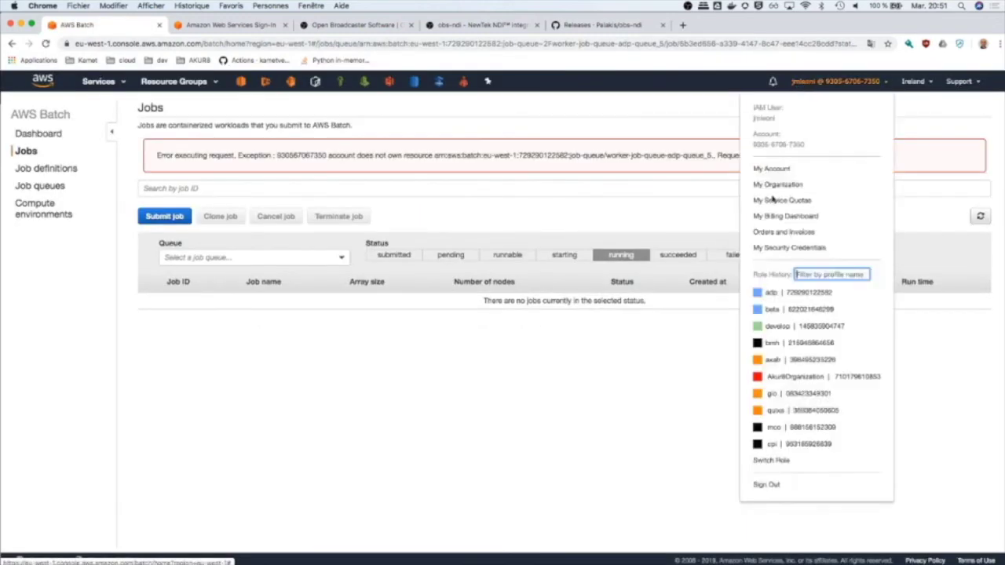
left_click(773, 293)
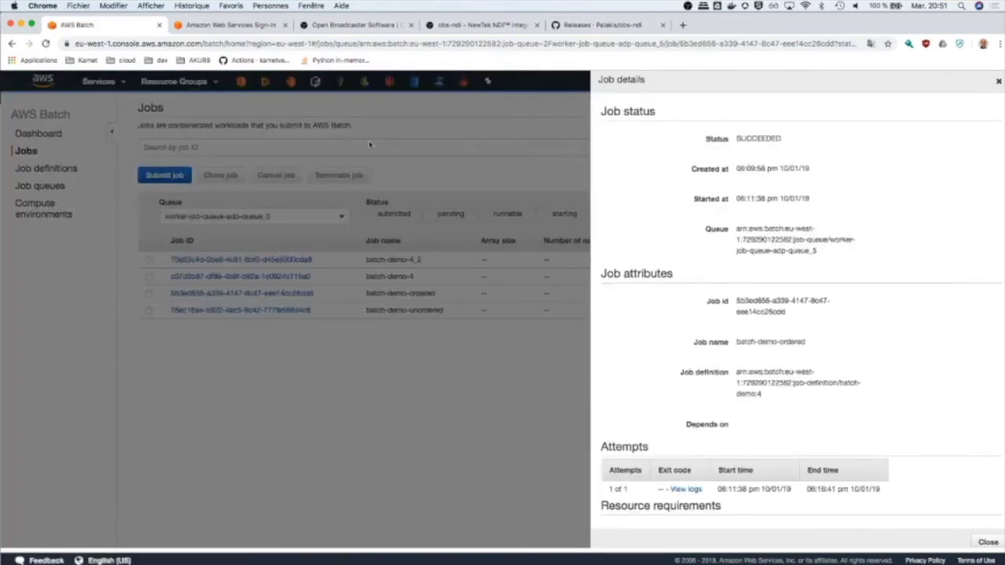
Close the open job details and view the AWS Batch dashboard of job queues and compute environments
left_click(380, 146)
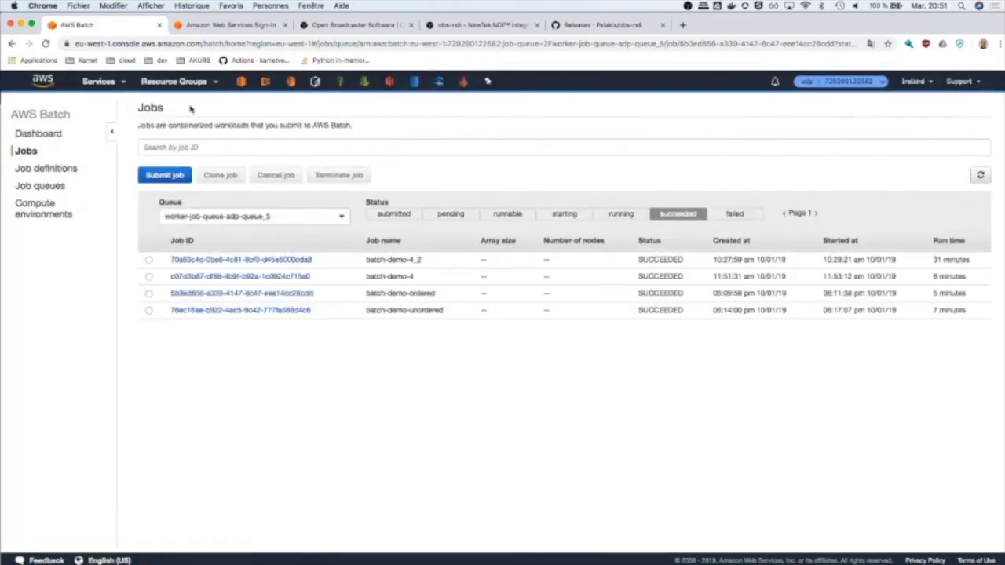
left_click(35, 135)
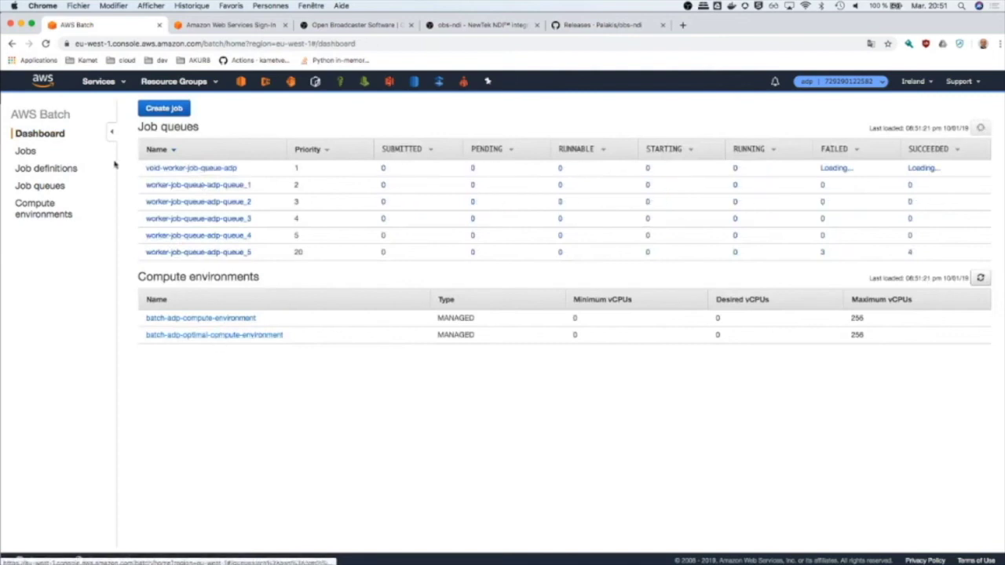
Open Revision 4 of the batch-demo job definition, examine its command and vCPU settings, and close the details
left_click(43, 168)
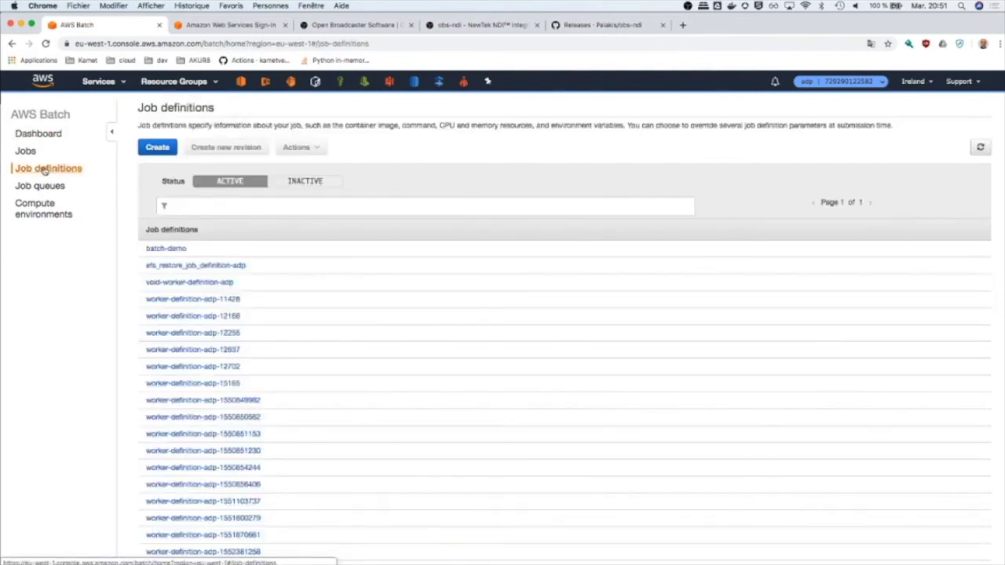
left_click(176, 250)
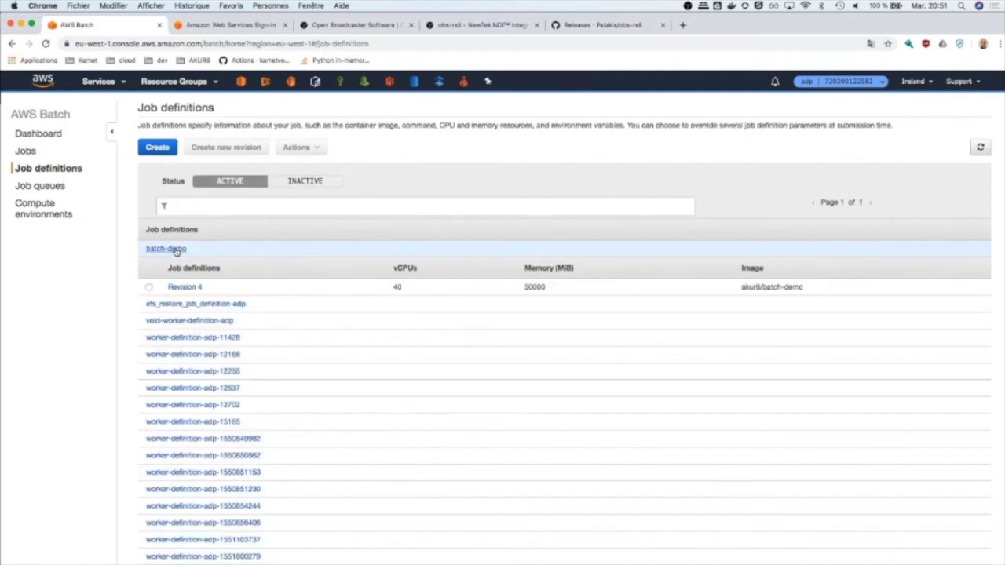
left_click(184, 287)
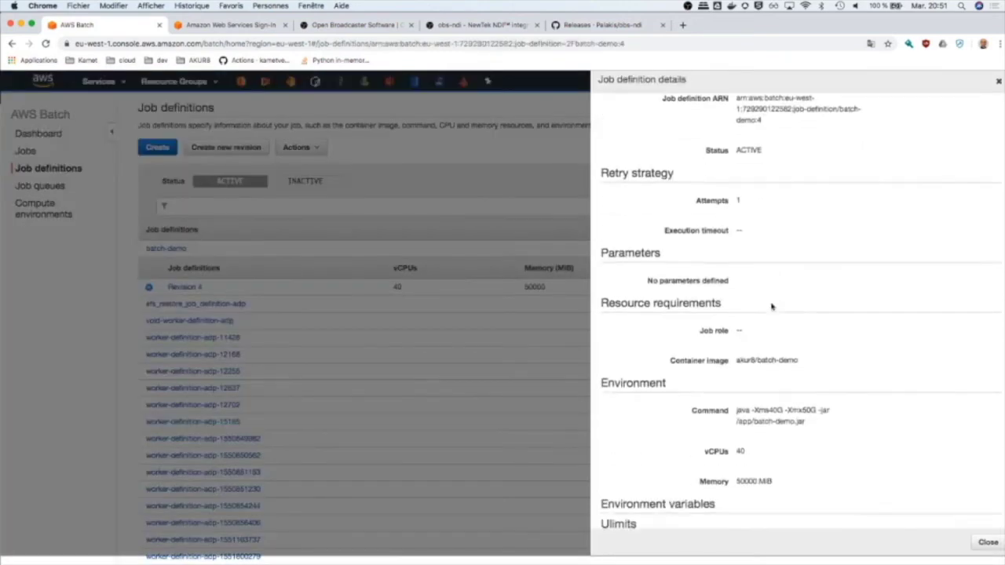
scroll(772, 306, "down", 5)
scroll(772, 307, "up", 3)
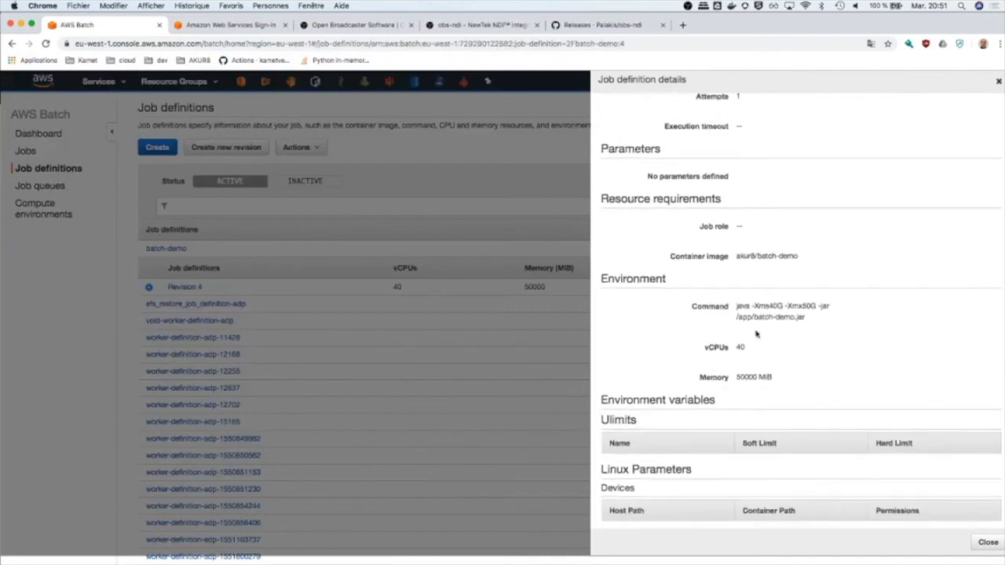
left_click_drag(738, 306, 819, 323)
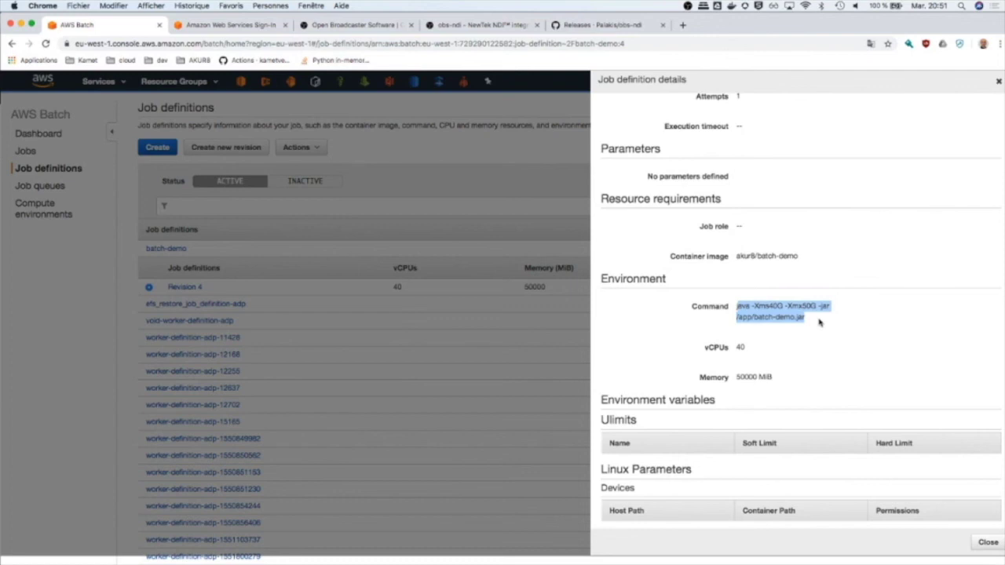
triple_click(739, 347)
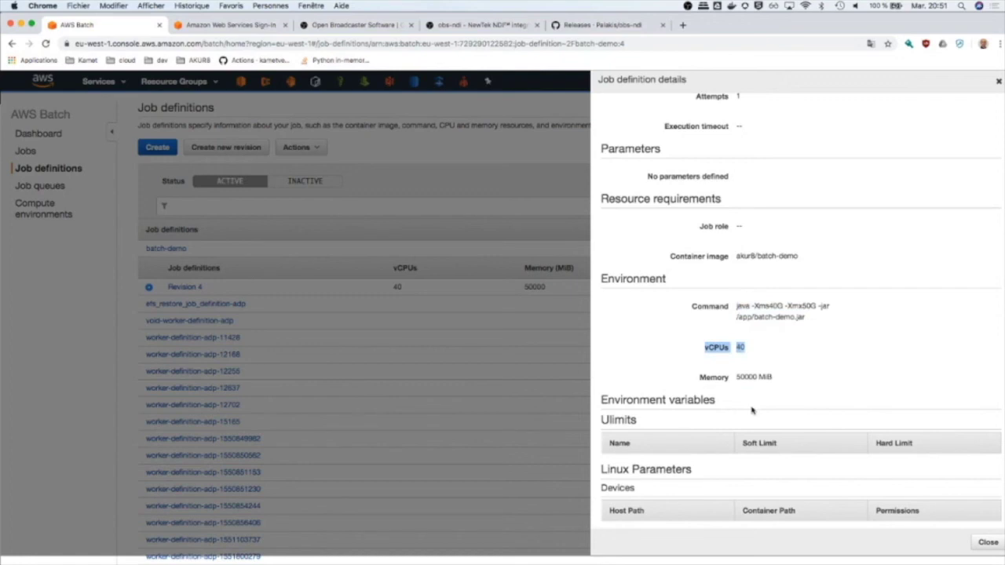
key("Escape")
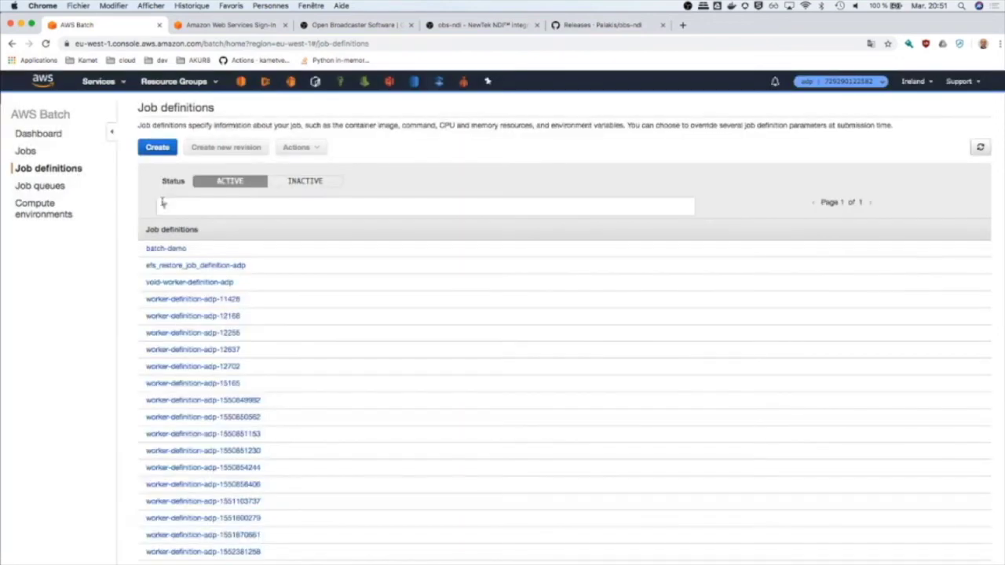
List the succeeded jobs in the worker-job-queue-adp-queue_5 queue
left_click(363, 86)
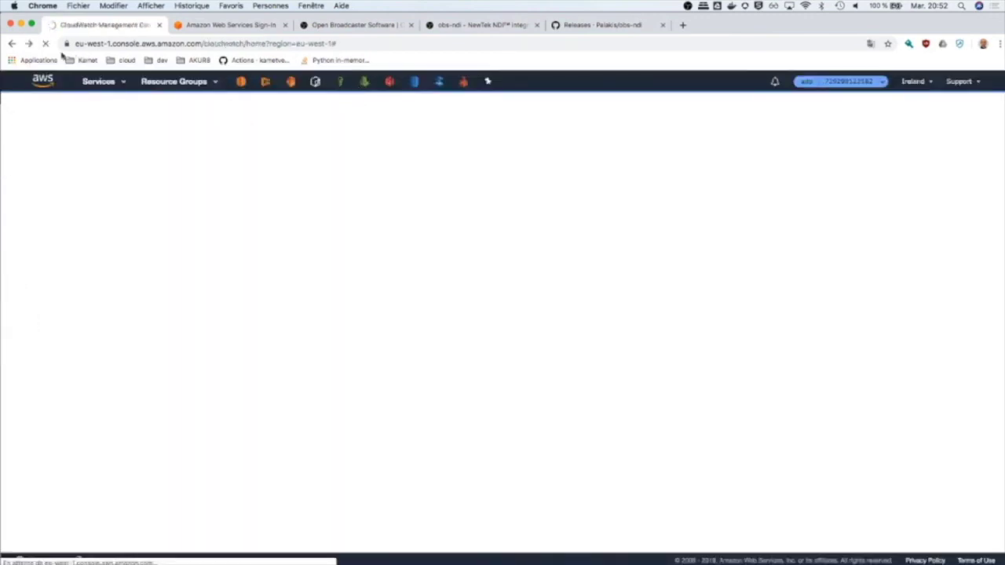
left_click(12, 43)
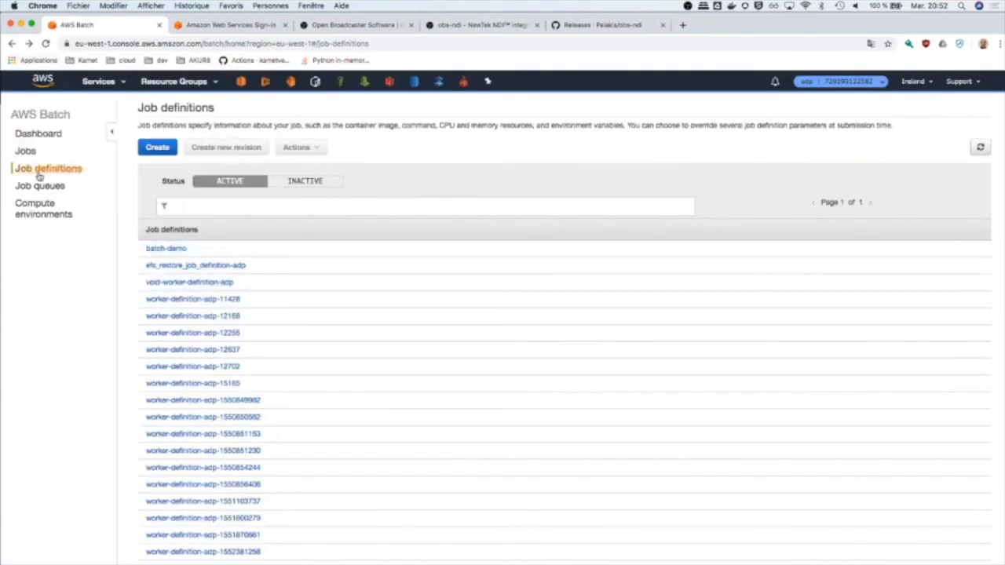
left_click(25, 151)
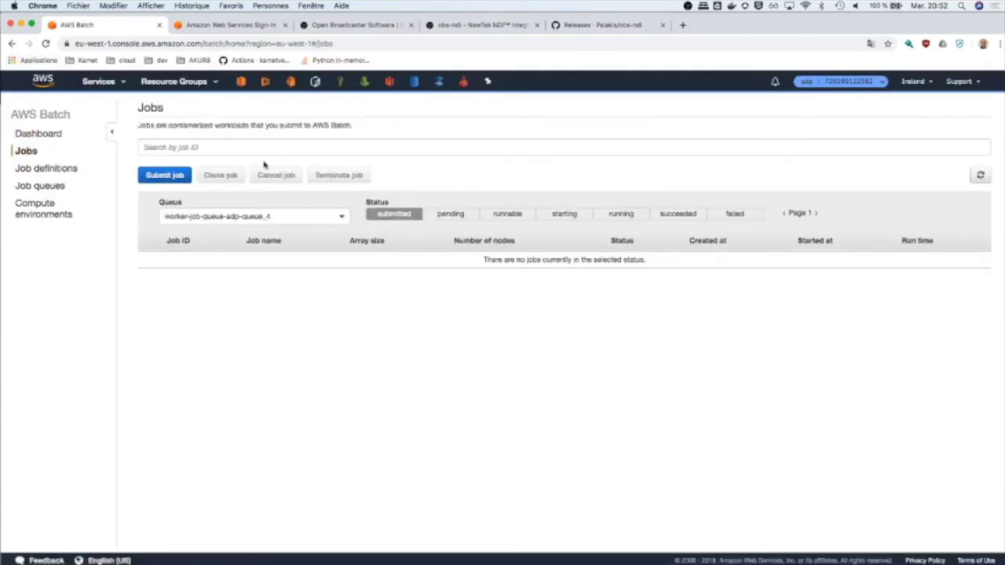
left_click(240, 214)
left_click(263, 264)
left_click(625, 217)
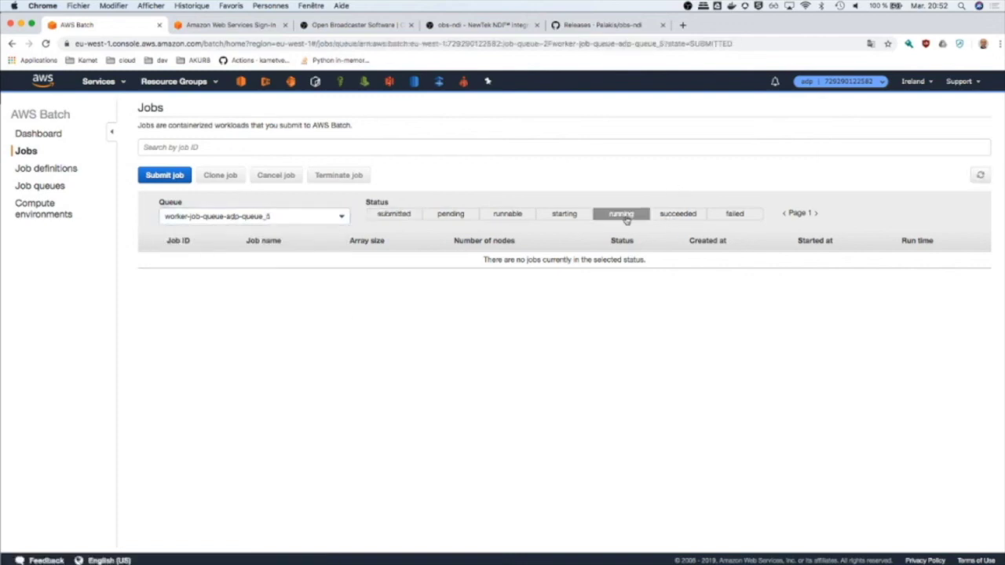
left_click(699, 214)
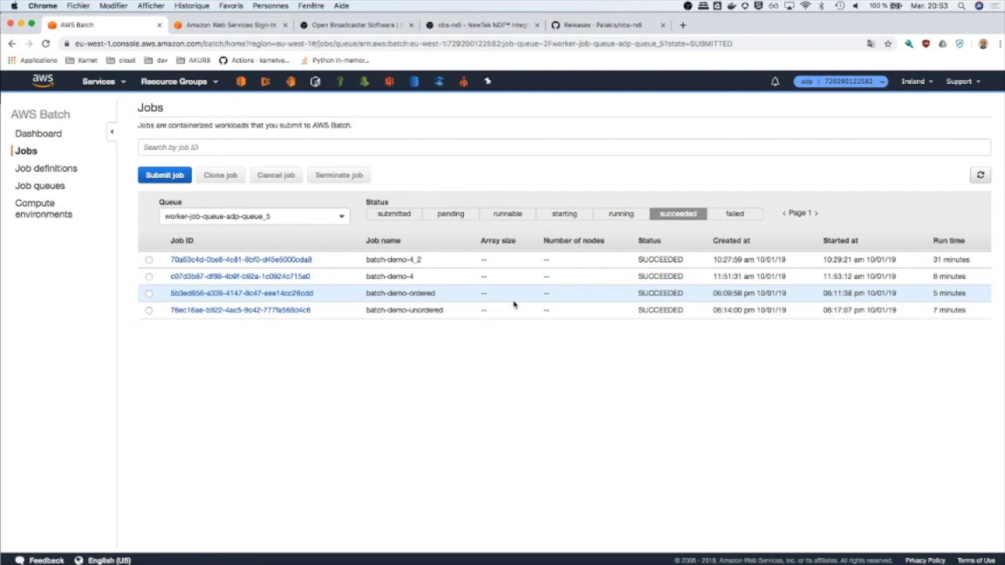
Open the details of the batch-demo-ordered job and view the CloudWatch logs of its attempt
left_click(202, 296)
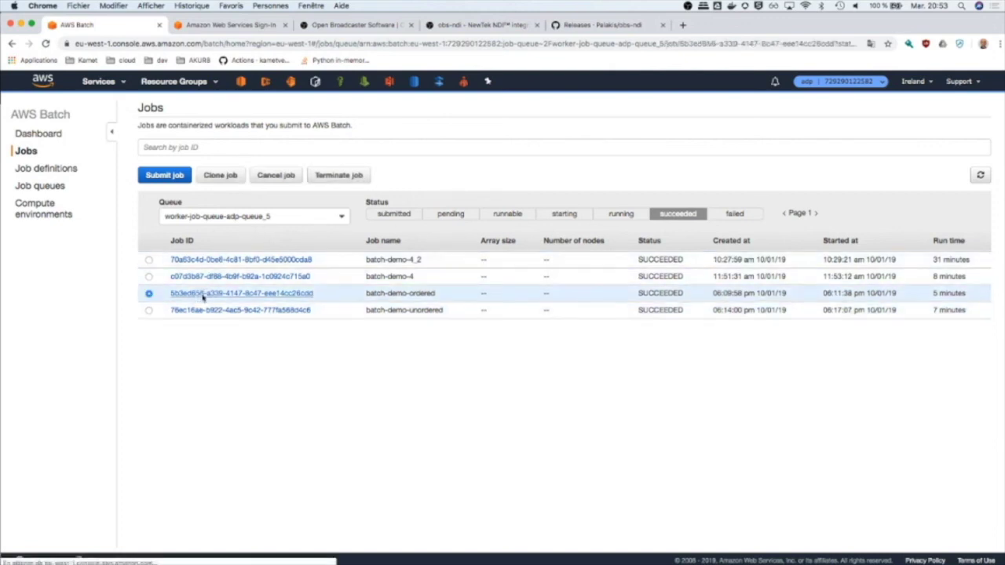
scroll(726, 321, "down", 6)
scroll(726, 321, "up", 5)
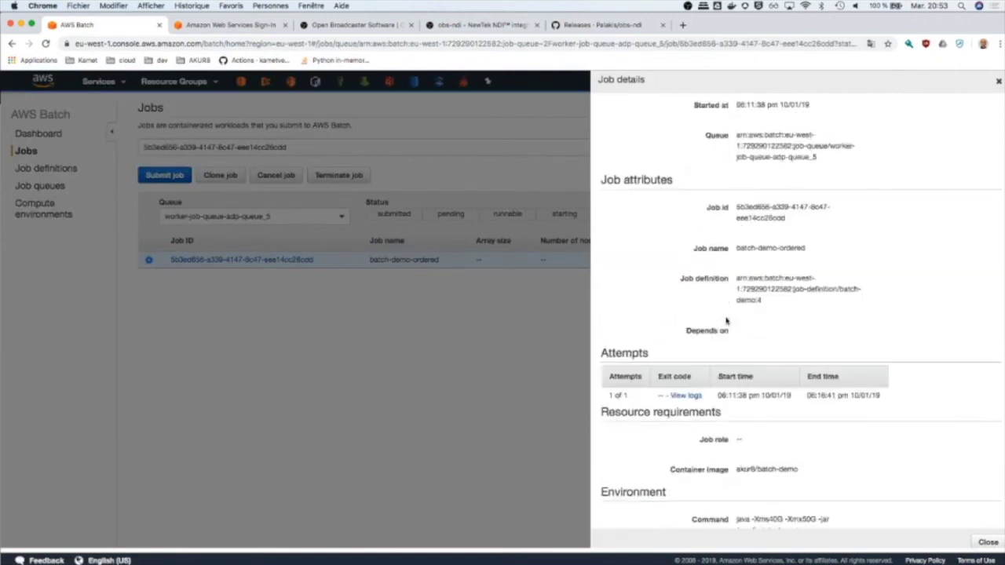
left_click(692, 396)
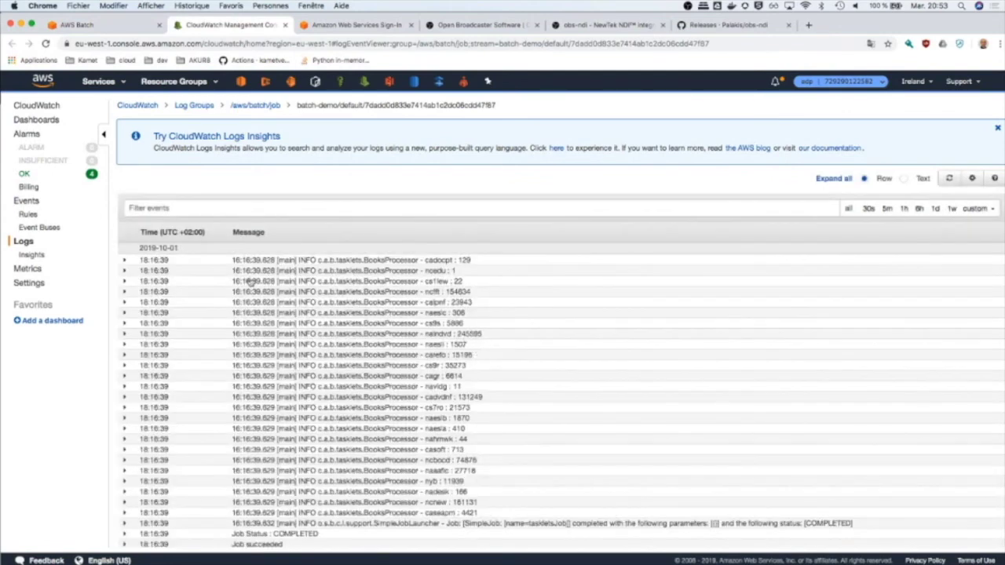
Go back through the job's log events to the earliest entries of the log stream
scroll(269, 326, "down", 5)
scroll(270, 327, "up", 5)
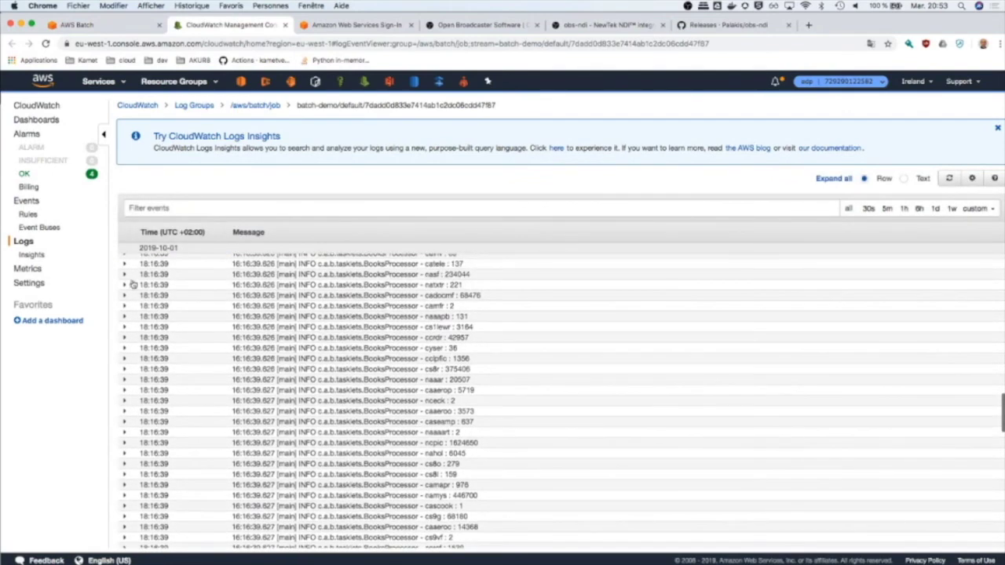
left_click(124, 284)
left_click(124, 285)
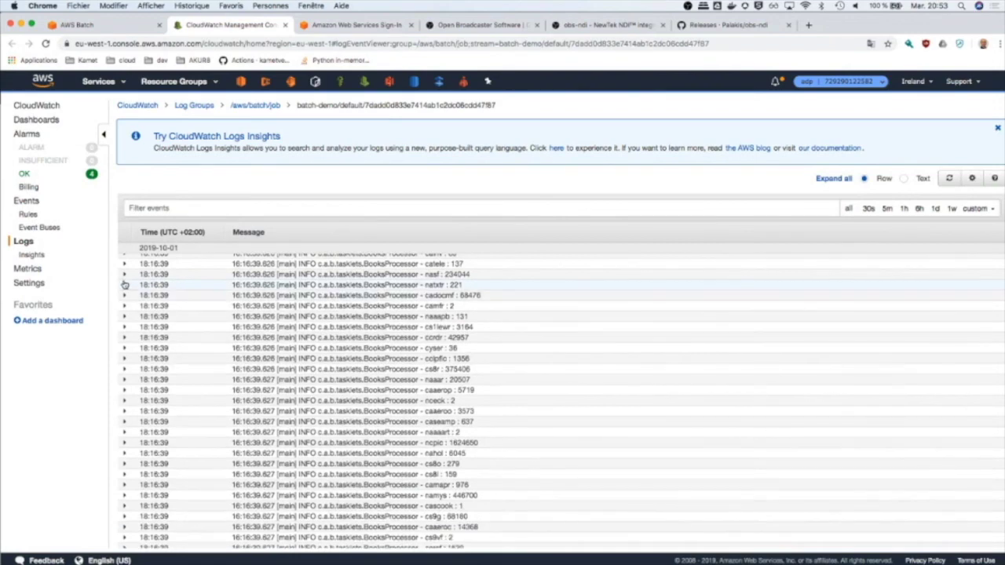
scroll(271, 303, "up", 5)
scroll(271, 303, "up", 10)
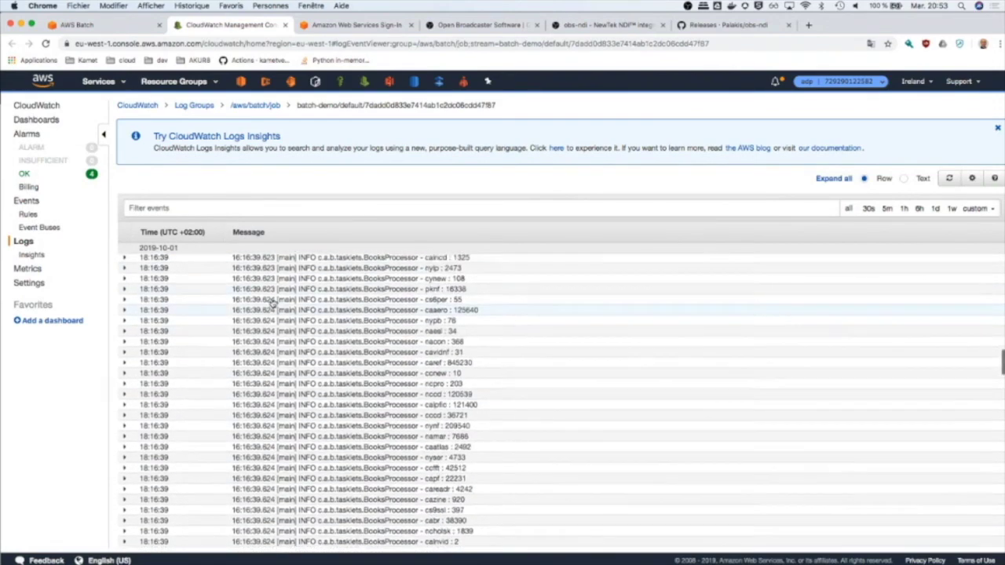
scroll(271, 303, "up", 1)
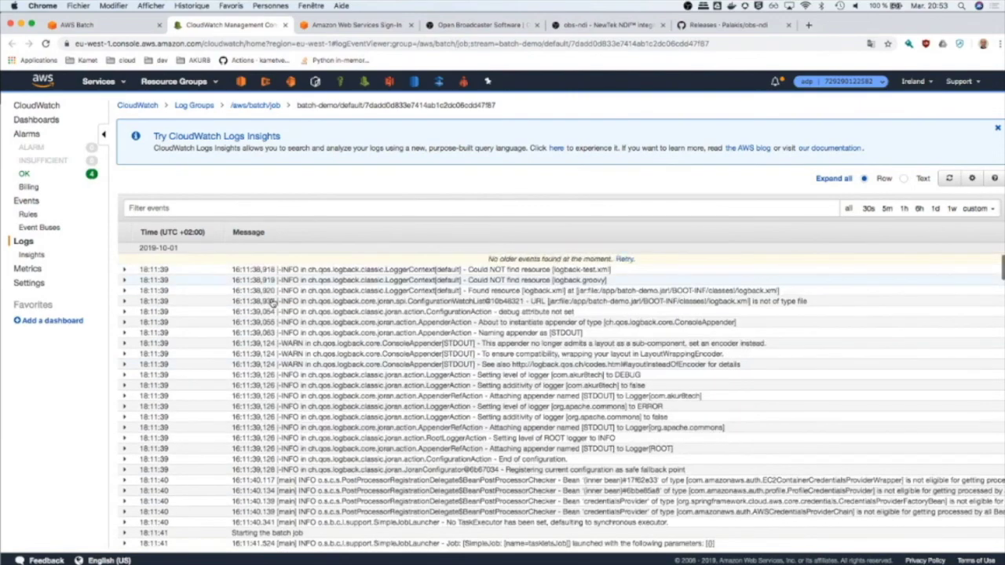
Examine the log from the batch job's start through the BooksReader and BooksProcessor entries to the final job status
scroll(271, 303, "down", 5)
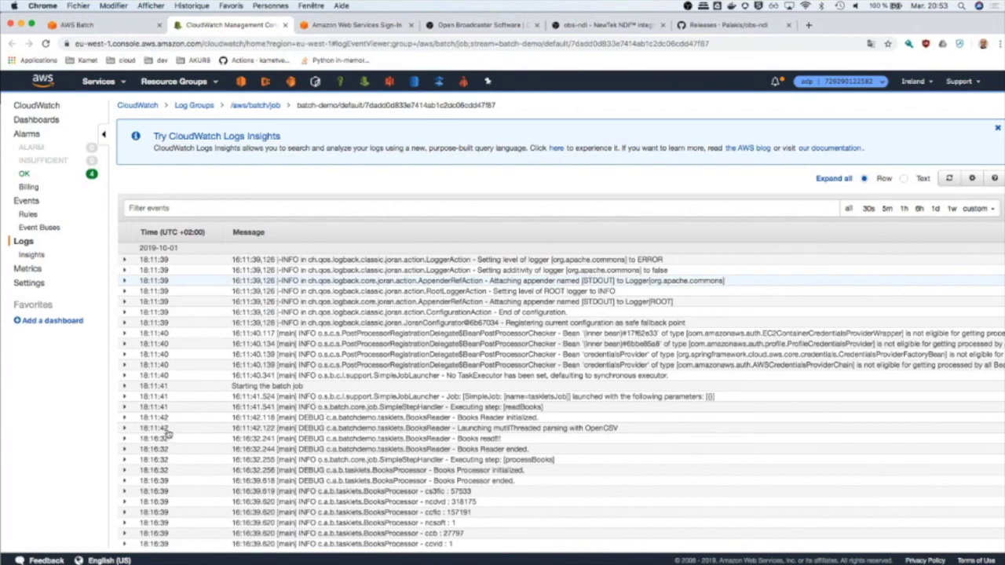
scroll(166, 434, "down", 2)
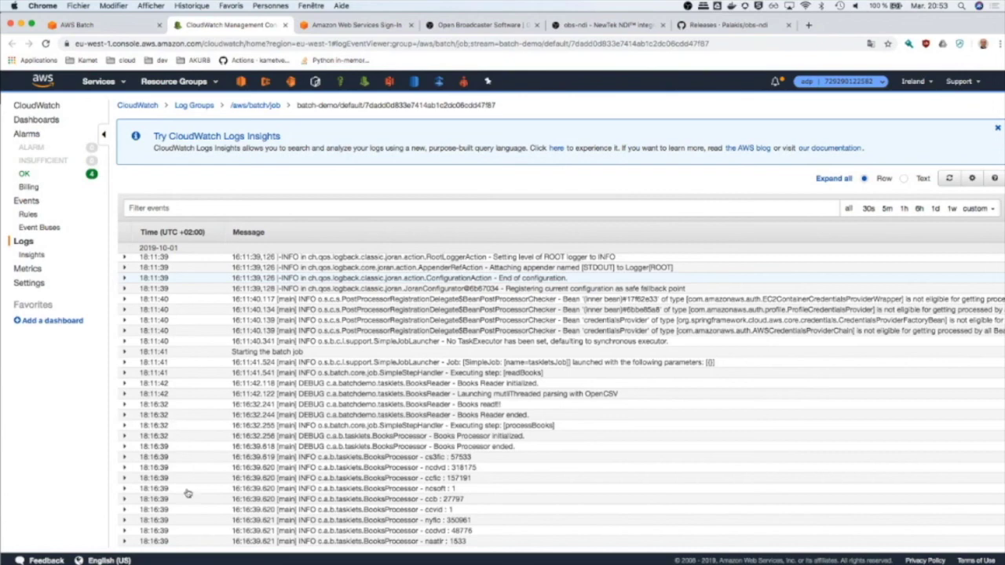
scroll(254, 465, "down", 2)
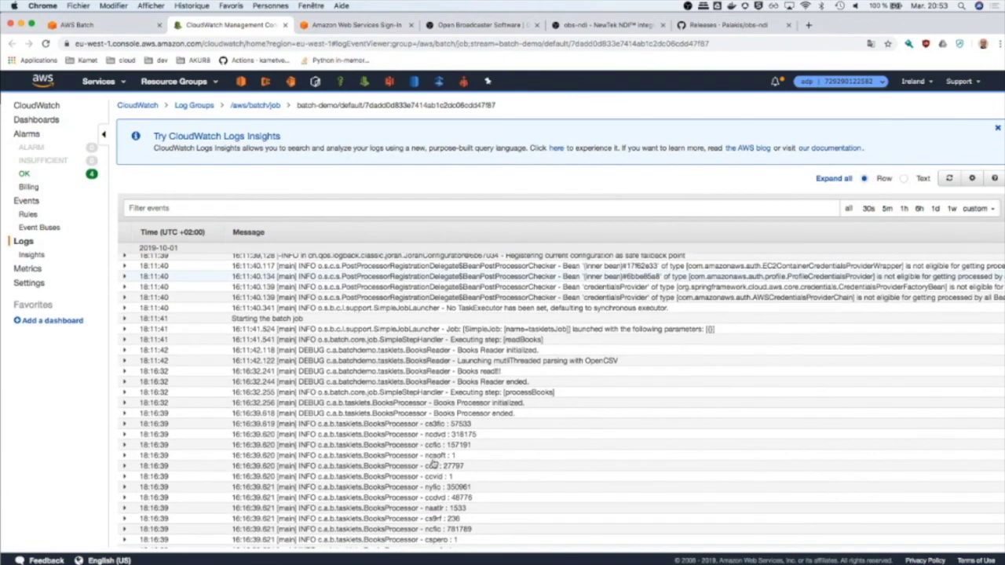
scroll(433, 464, "down", 1)
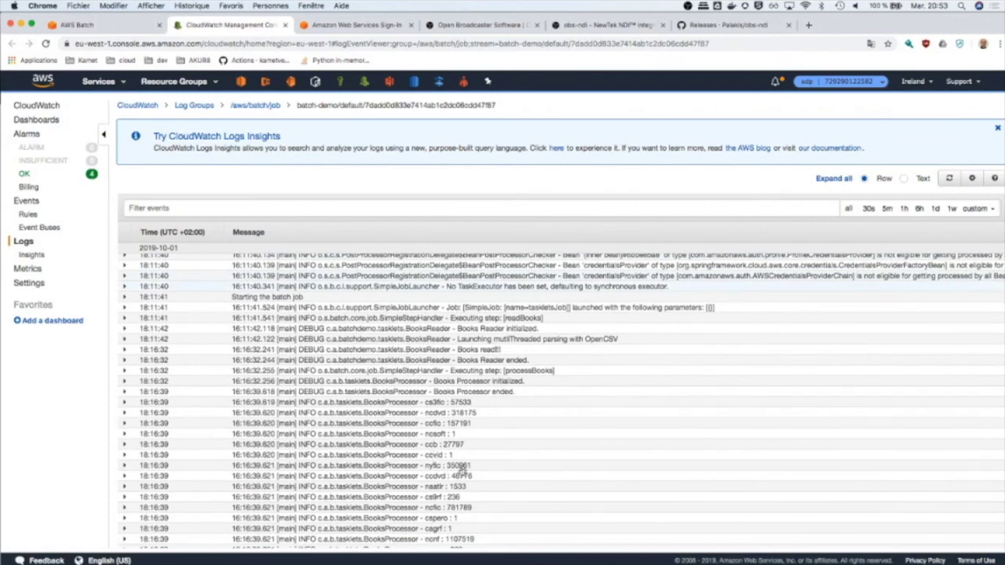
scroll(458, 491, "down", 10)
scroll(458, 490, "down", 20)
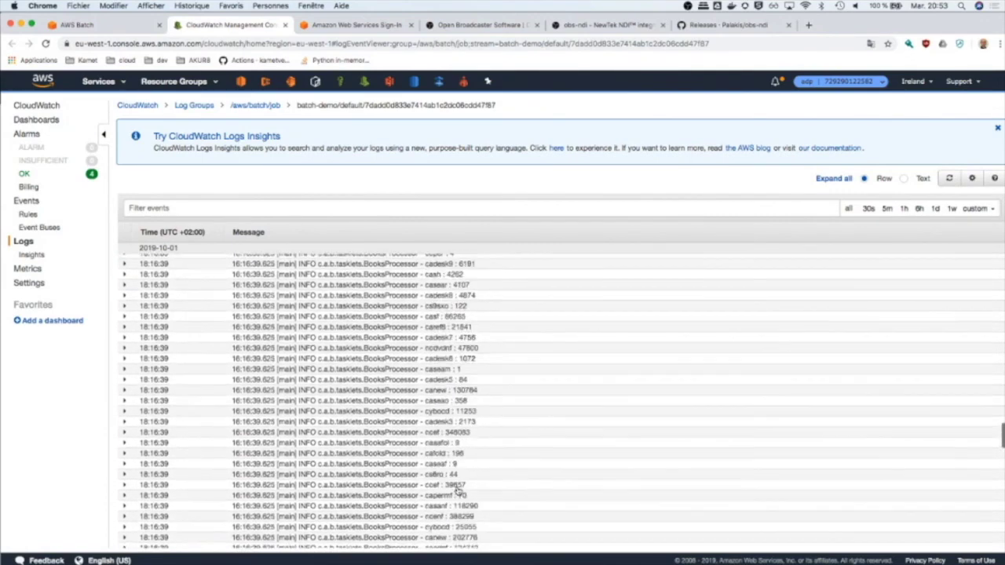
scroll(457, 491, "down", 10)
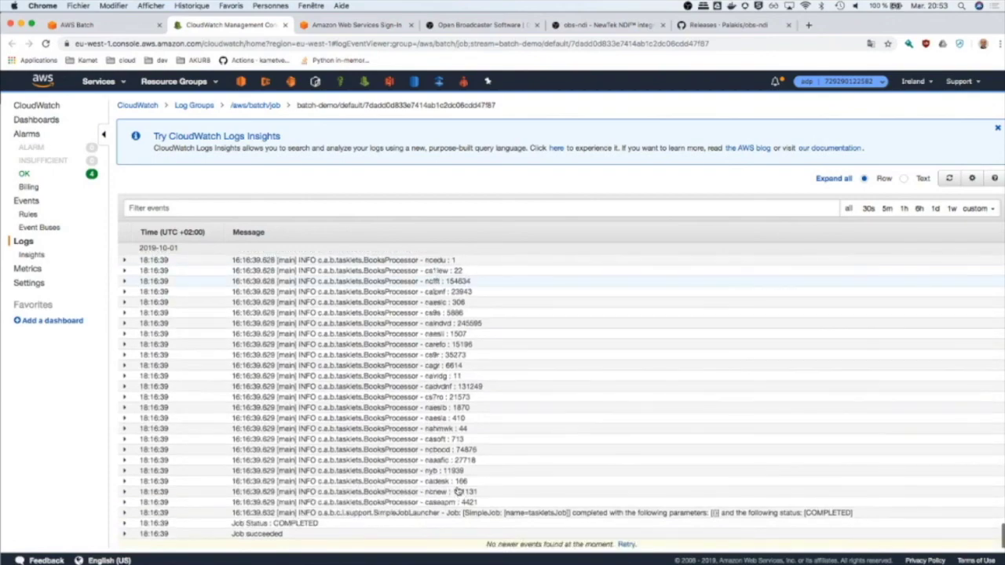